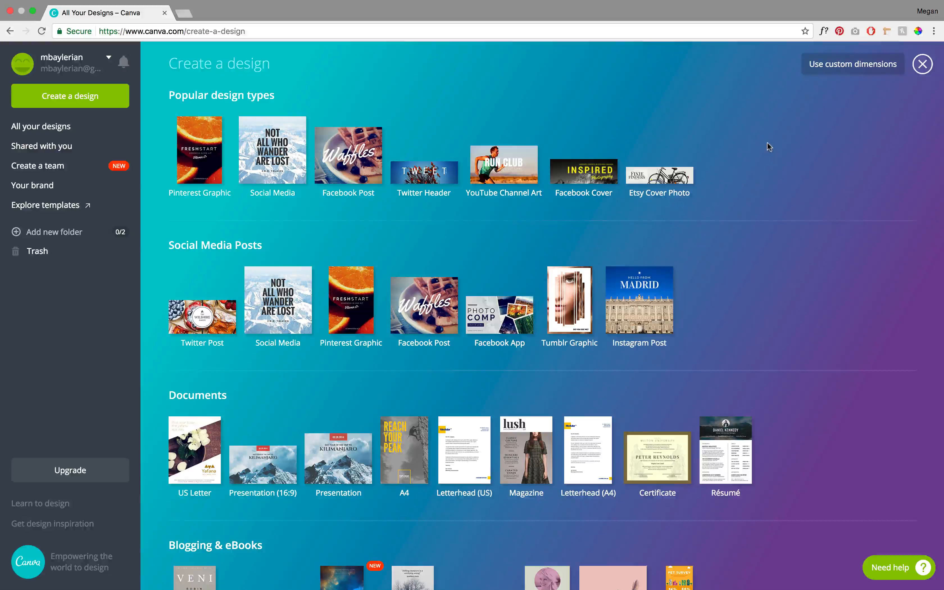
# Look through the available design types, from the popular ones and social media posts down to events and ads
pyautogui.scroll(-5, 767, 142)
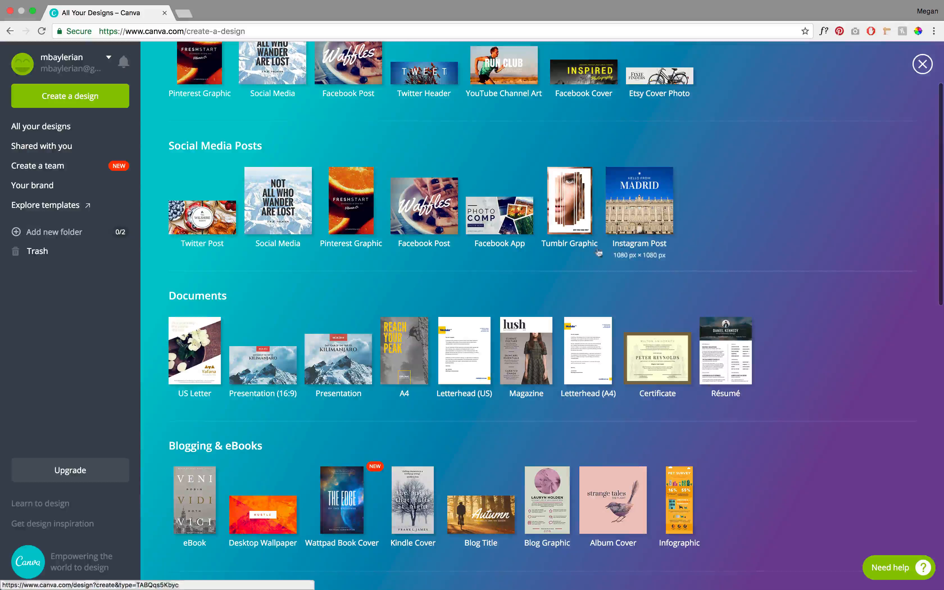
pyautogui.scroll(-3, 507, 273)
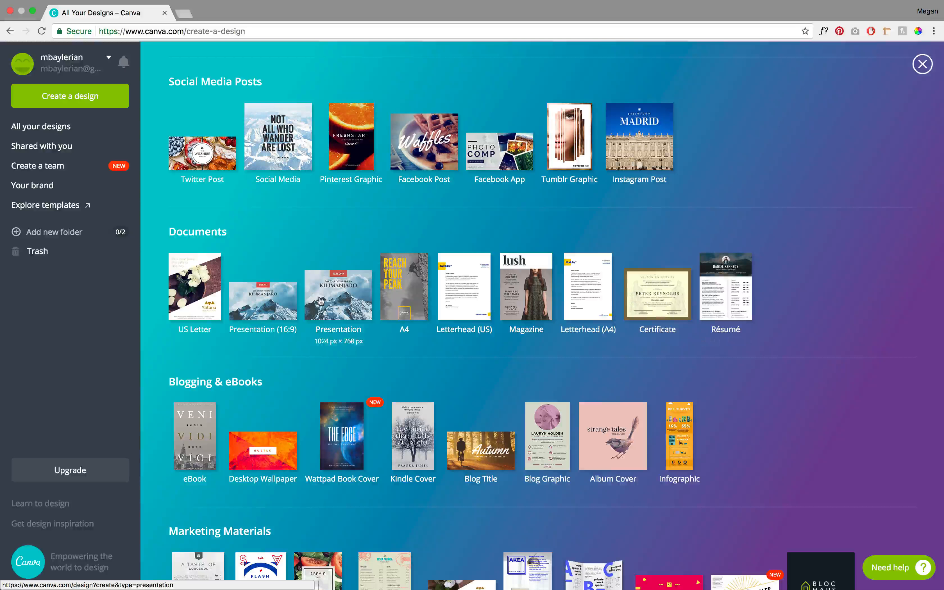
pyautogui.scroll(-10, 321, 300)
pyautogui.scroll(-8, 321, 301)
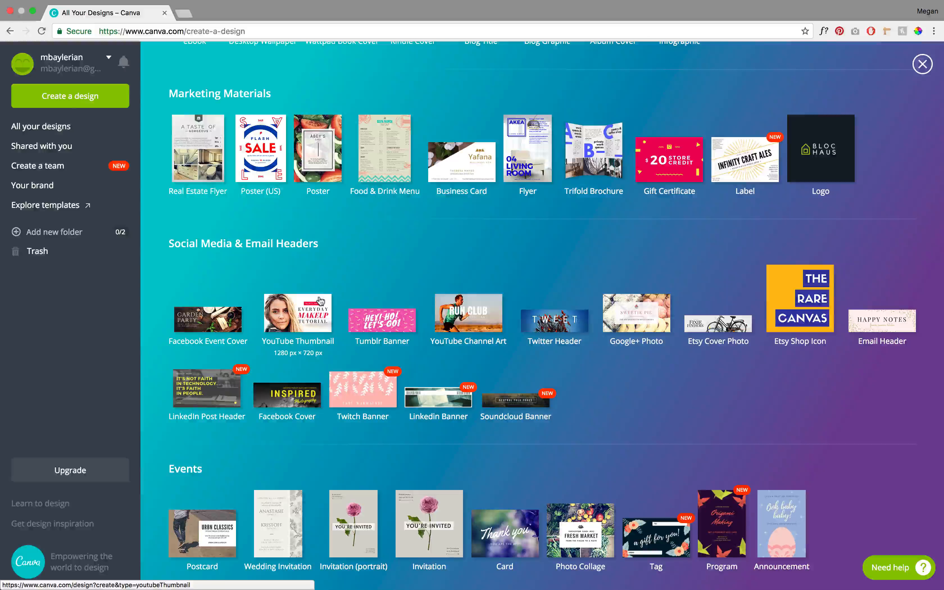
pyautogui.scroll(-2, 724, 348)
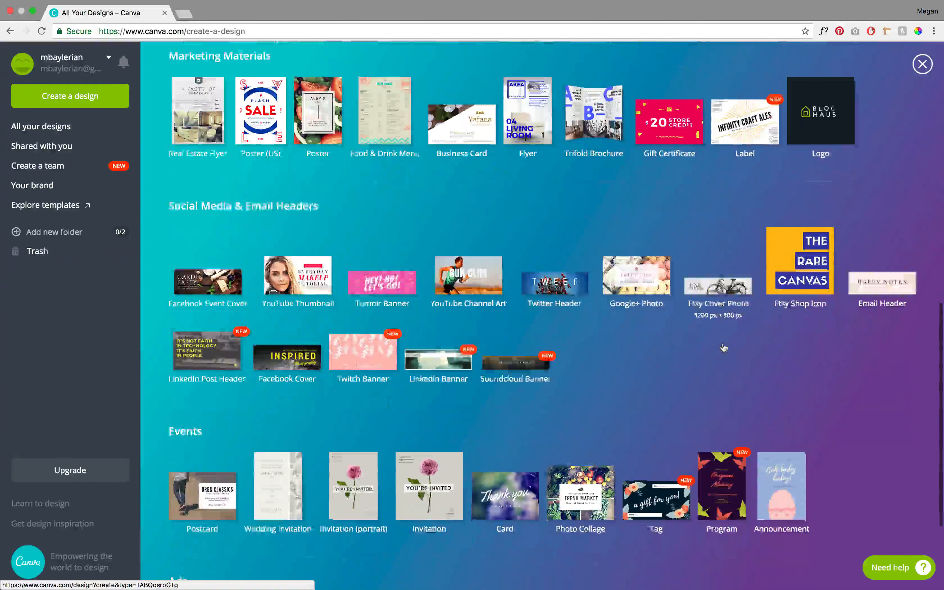
pyautogui.scroll(-5, 724, 348)
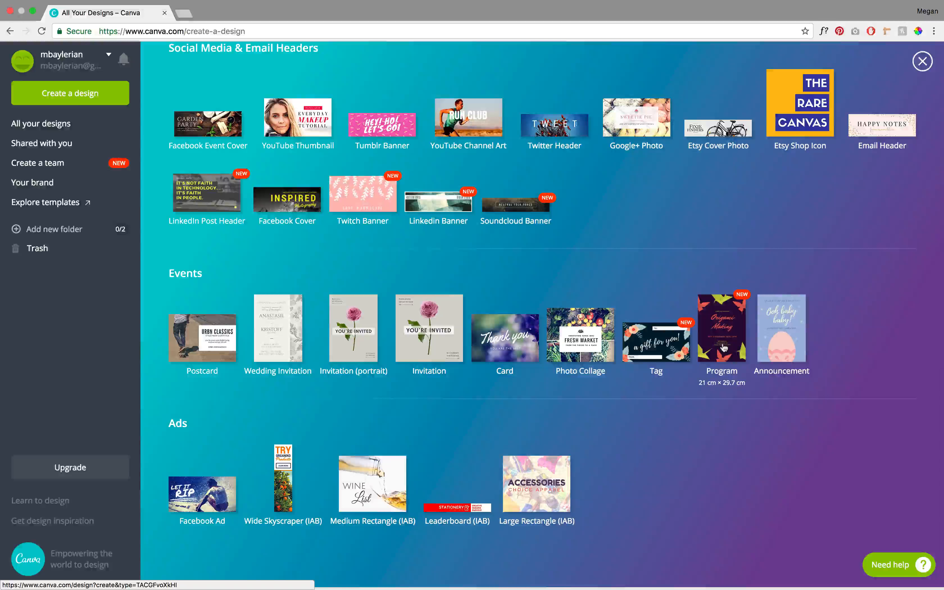
pyautogui.scroll(1, 585, 418)
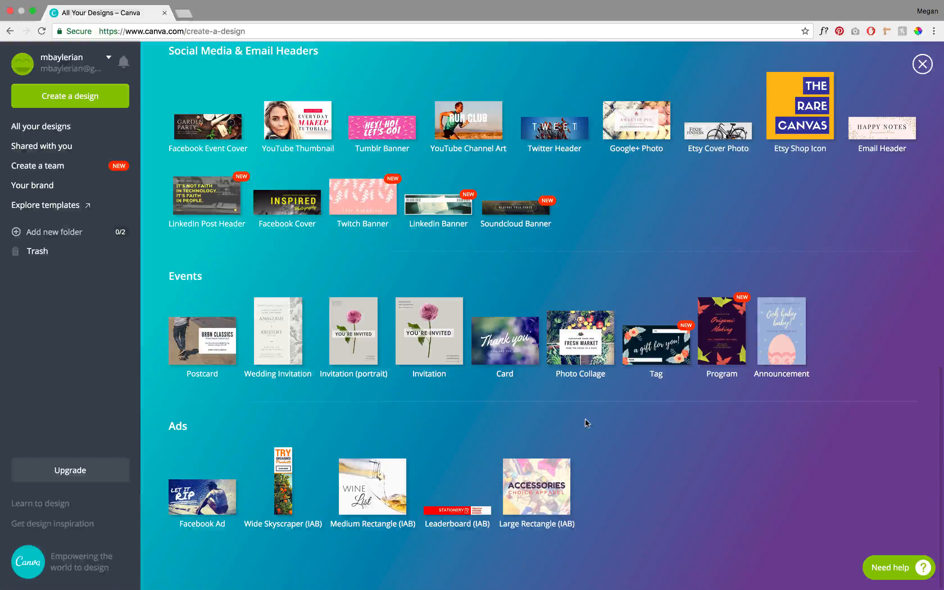
pyautogui.scroll(20, 585, 418)
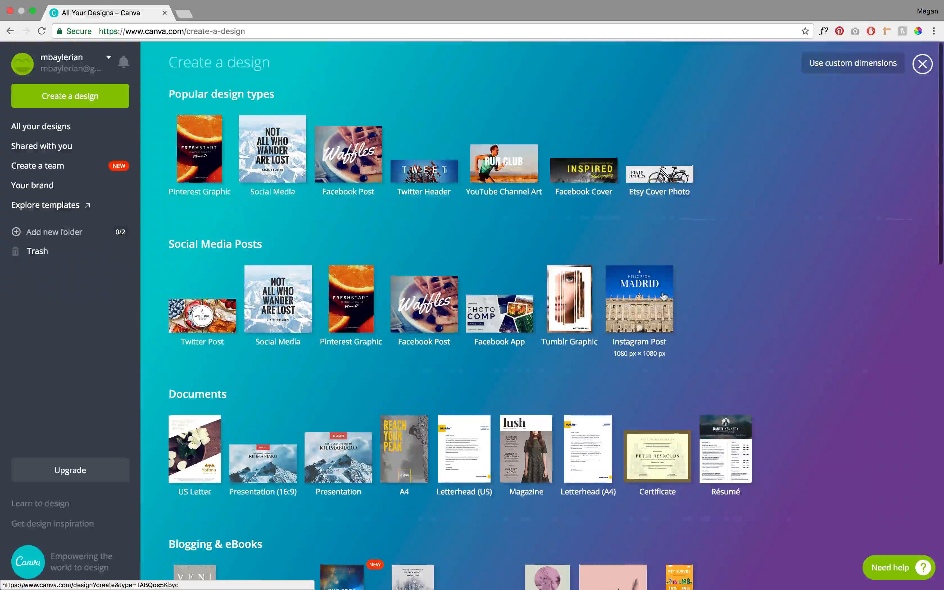
pyautogui.scroll(-1, 663, 297)
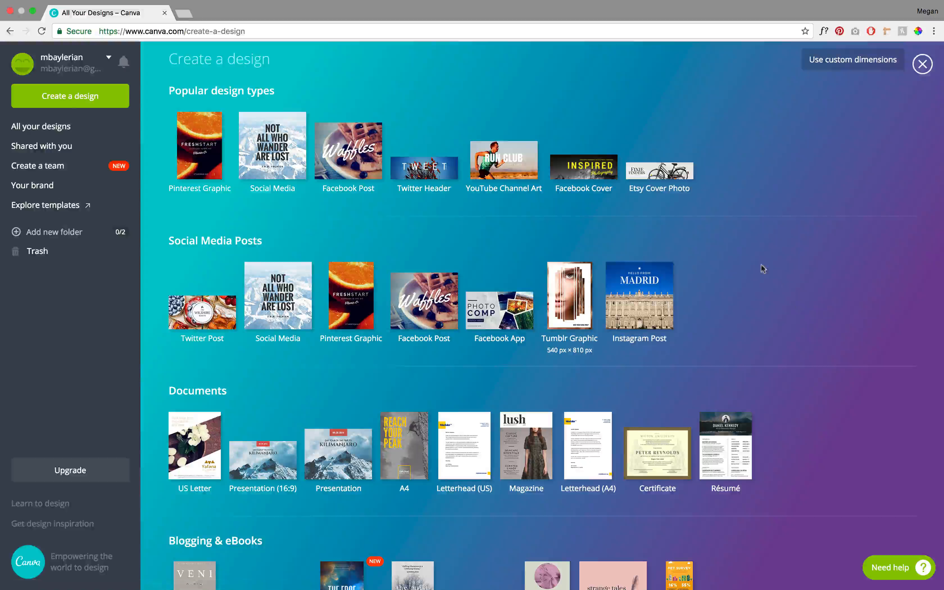
# Create an Instagram Post design and apply the free orange sunset "dream" layout to it
pyautogui.click(643, 311)
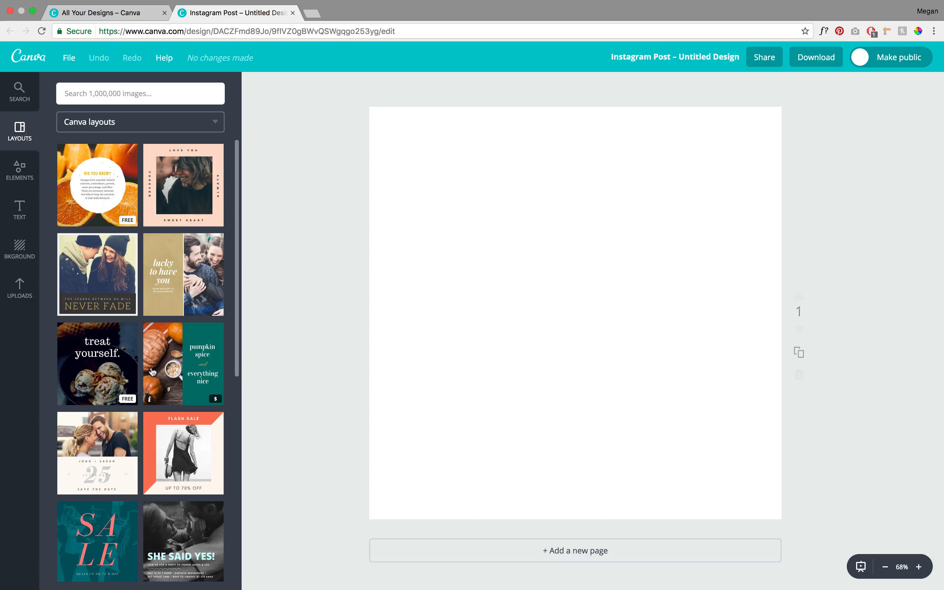
pyautogui.scroll(-10, 152, 372)
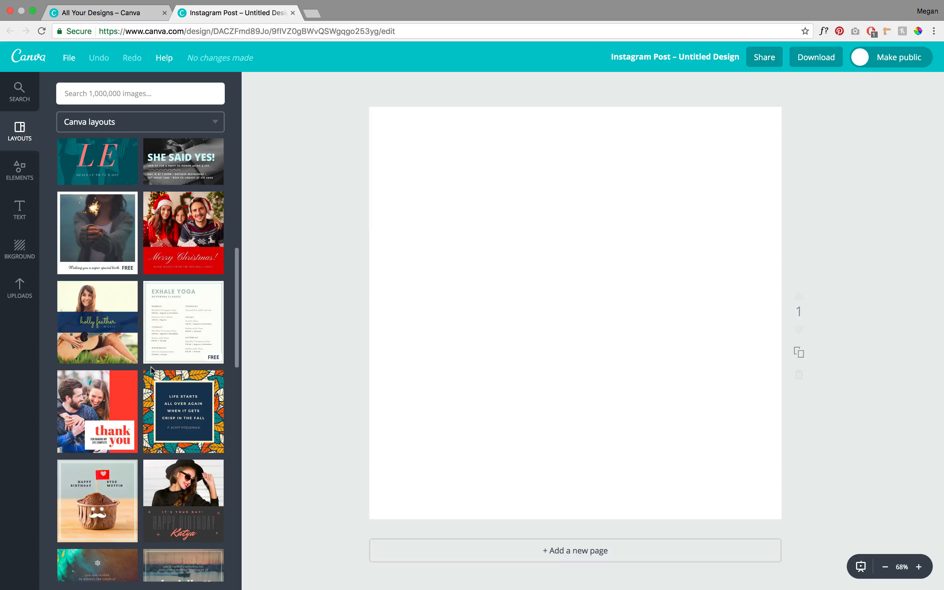
pyautogui.scroll(-3, 150, 366)
pyautogui.scroll(-9, 152, 371)
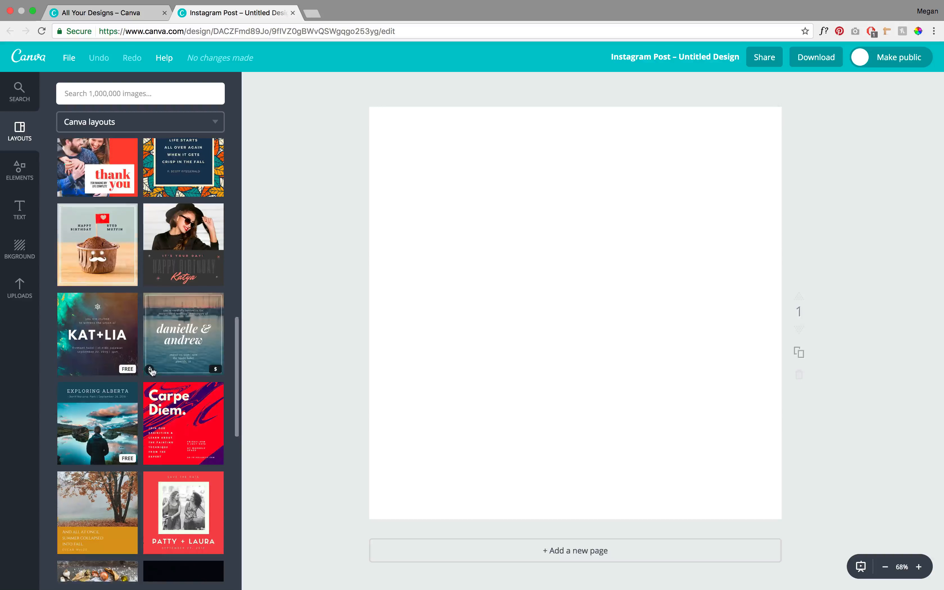
pyautogui.scroll(-9, 152, 371)
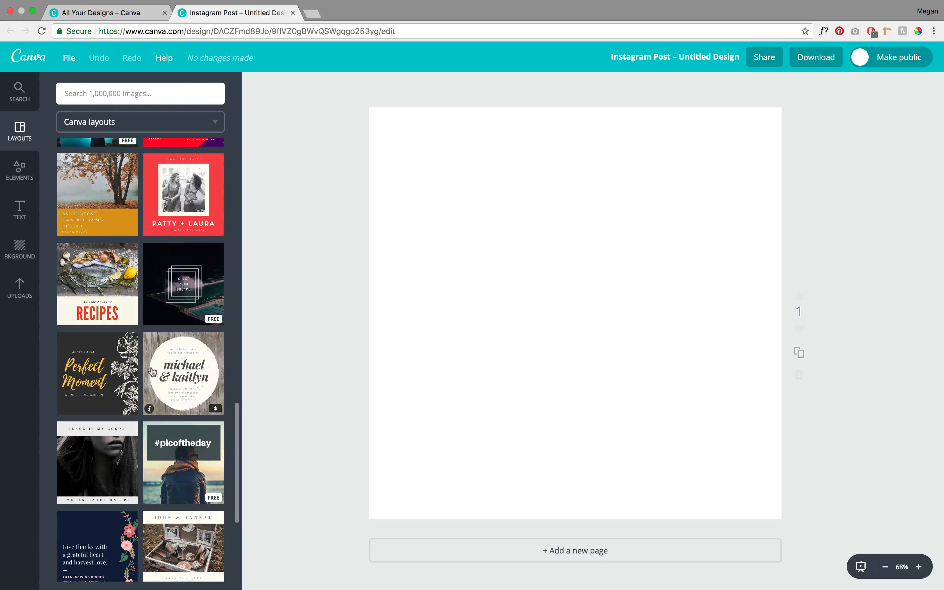
pyautogui.scroll(-2, 152, 369)
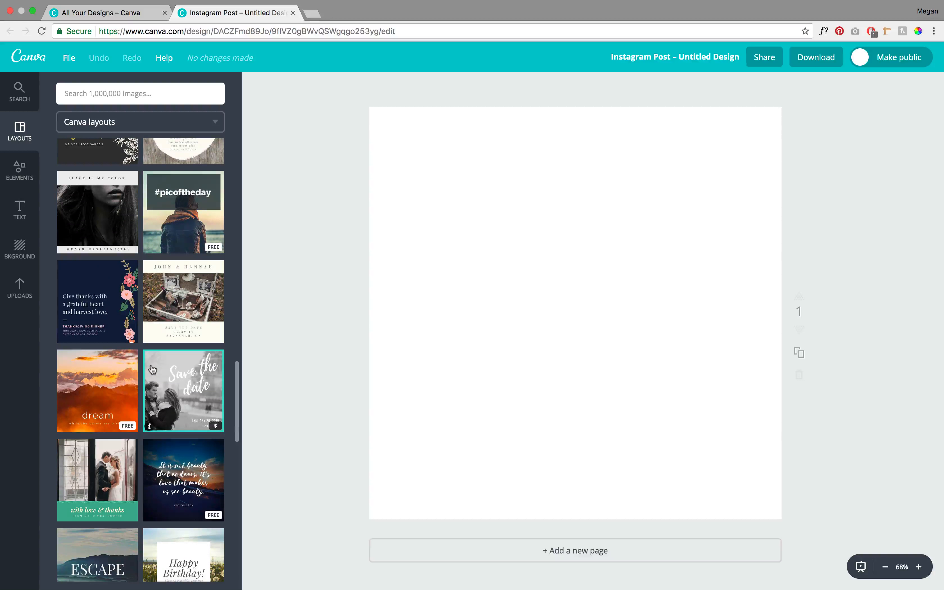
pyautogui.click(97, 397)
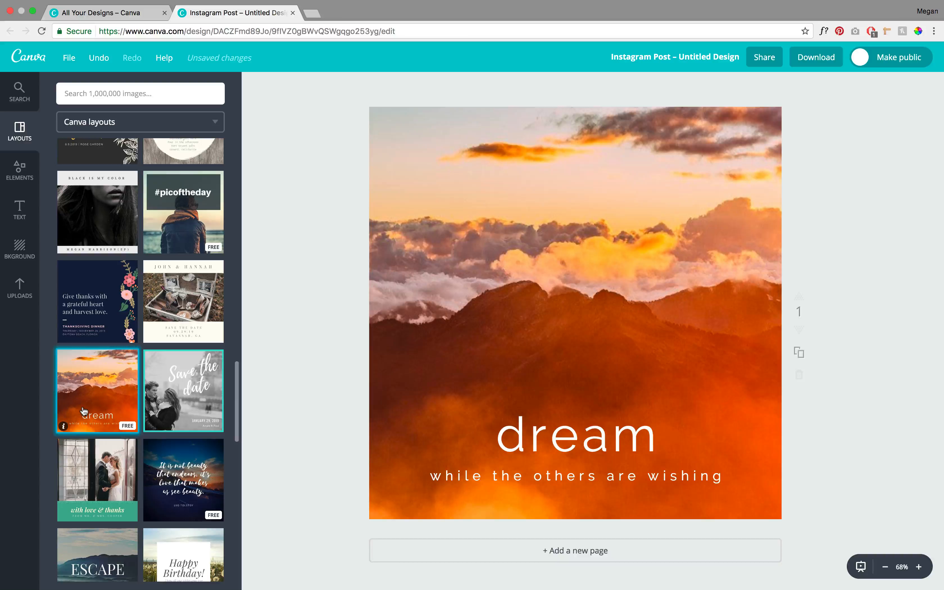
# Change the font of the "dream" heading to Lato
pyautogui.click(571, 442)
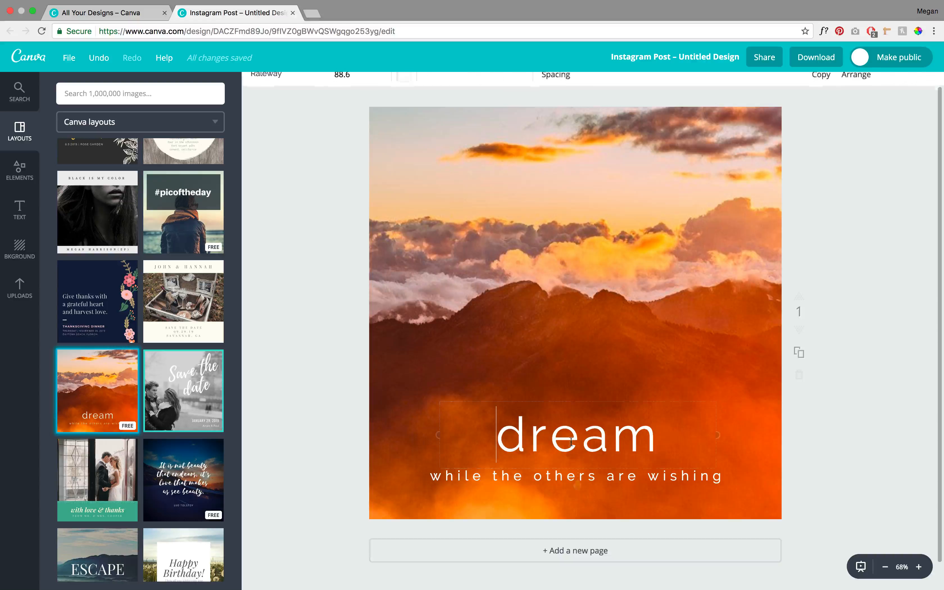
pyautogui.click(688, 435)
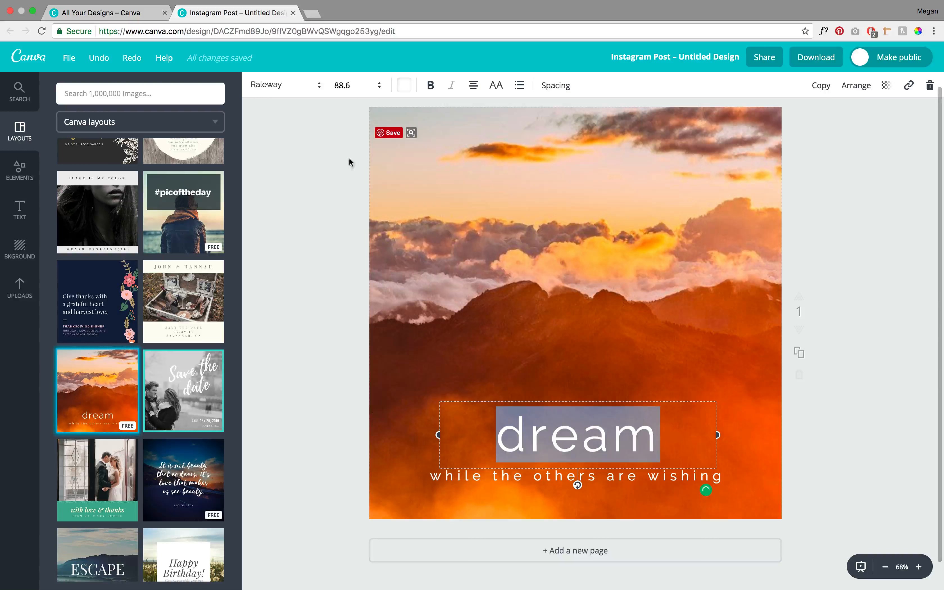
pyautogui.click(283, 91)
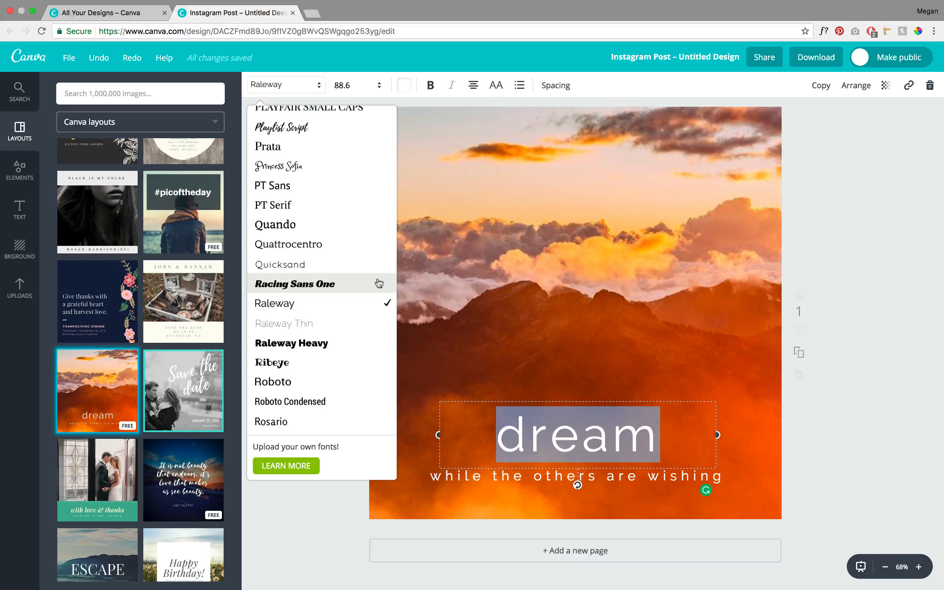
pyautogui.scroll(10, 365, 280)
pyautogui.scroll(2, 364, 280)
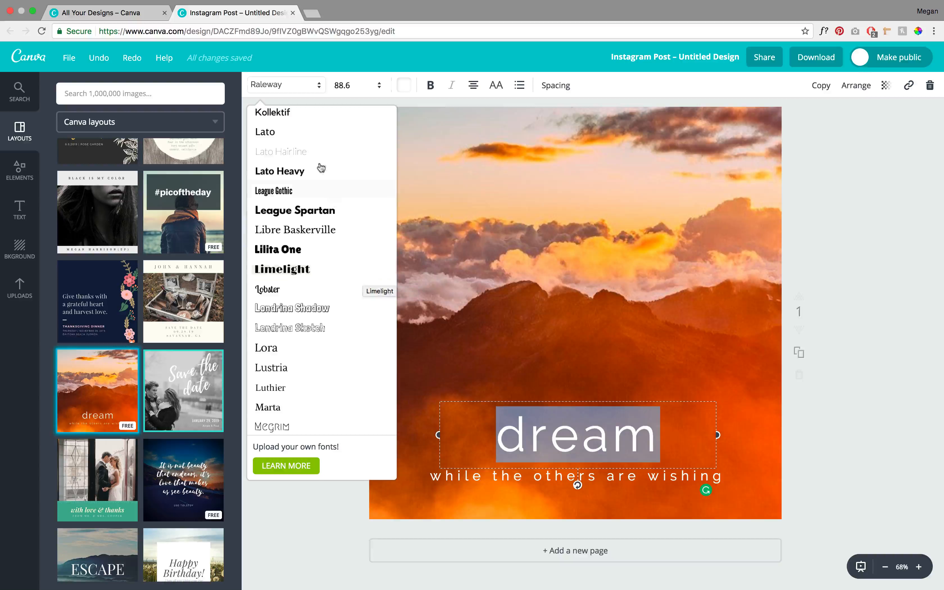
pyautogui.click(314, 137)
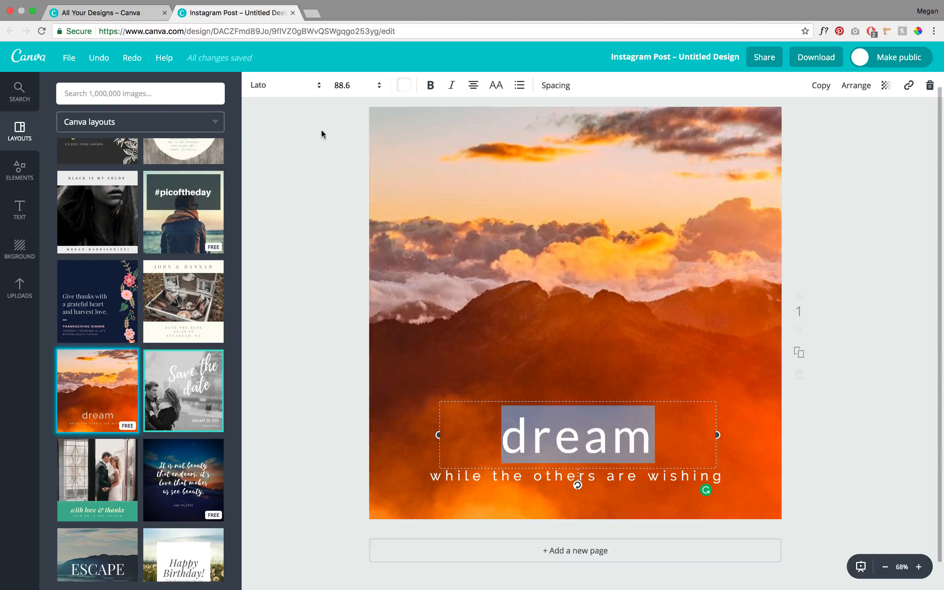
# Make the "dream" heading uppercase and bold with a letter spacing of 90
pyautogui.click(497, 87)
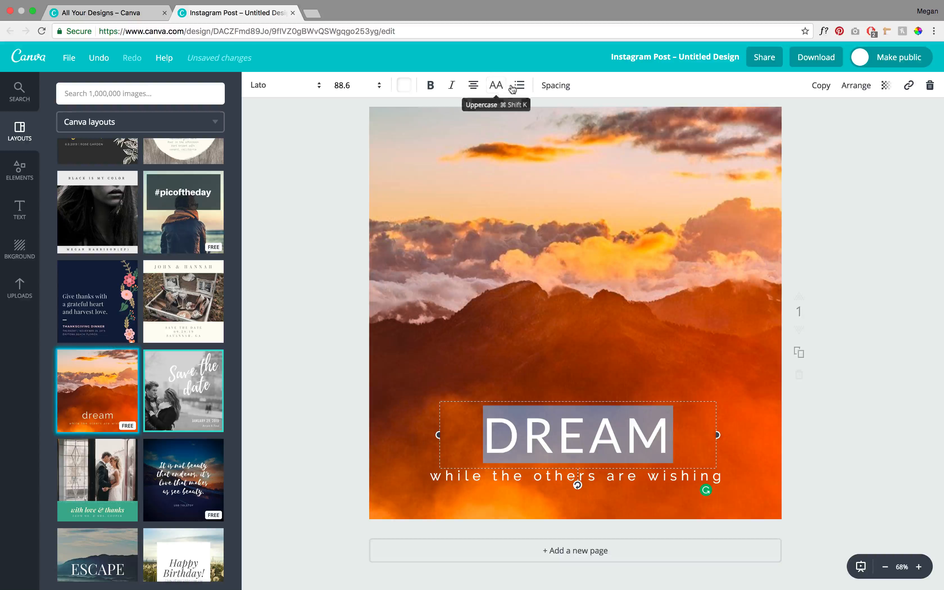
pyautogui.click(558, 86)
pyautogui.moveTo(628, 124)
pyautogui.mouseDown()
pyautogui.moveTo(638, 121)
pyautogui.moveTo(615, 121)
pyautogui.moveTo(627, 121)
pyautogui.mouseUp()
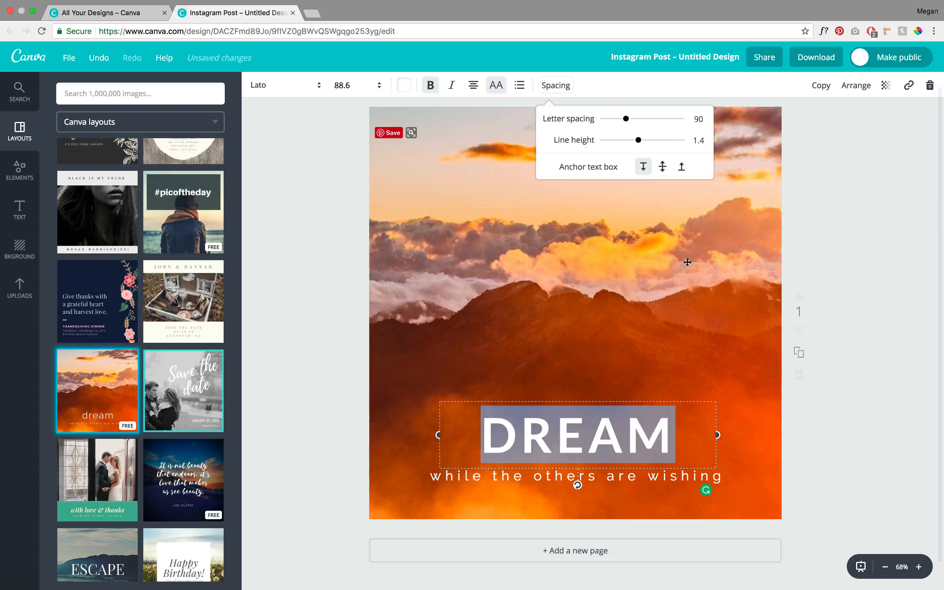
pyautogui.click(642, 433)
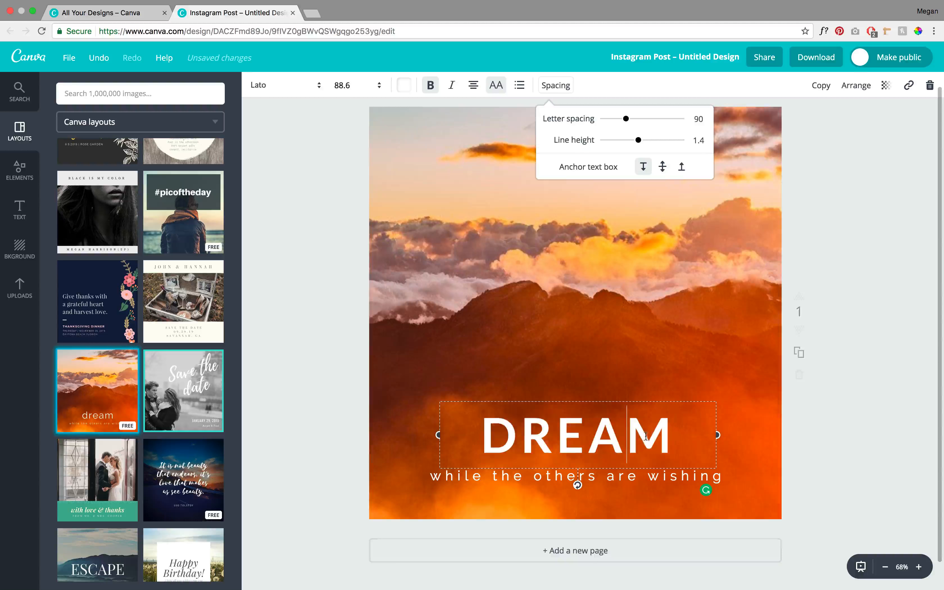
pyautogui.click(820, 304)
pyautogui.click(286, 417)
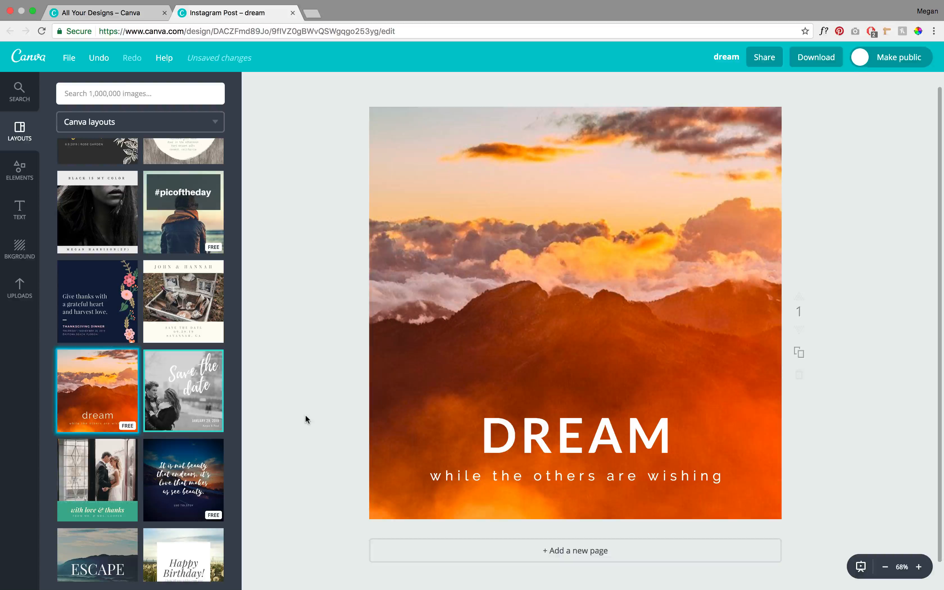
# Make the "while the others are wishing" subtitle uppercase and set its font size to 21
pyautogui.doubleClick(443, 476)
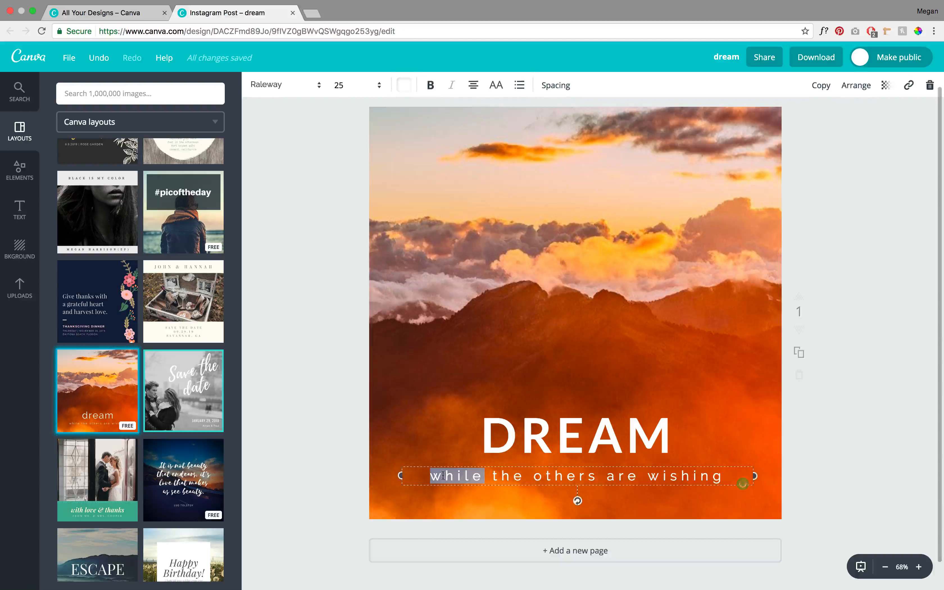
pyautogui.tripleClick(444, 476)
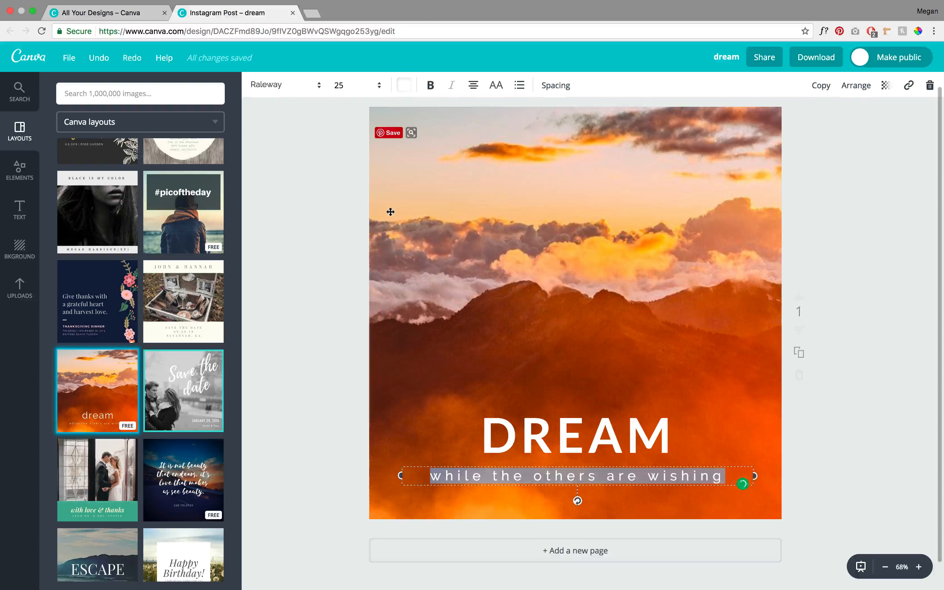
pyautogui.click(494, 90)
pyautogui.click(361, 84)
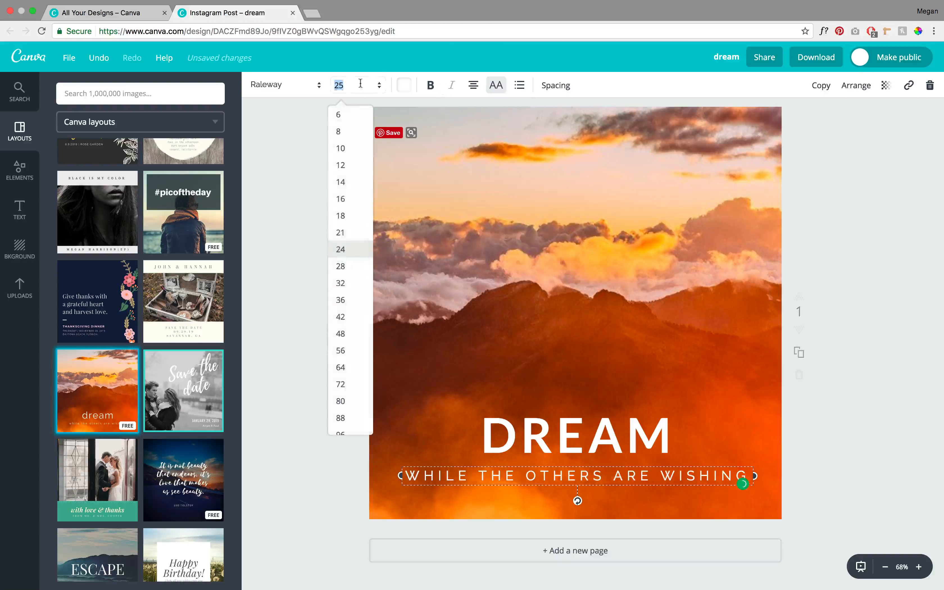
pyautogui.click(353, 232)
pyautogui.click(321, 314)
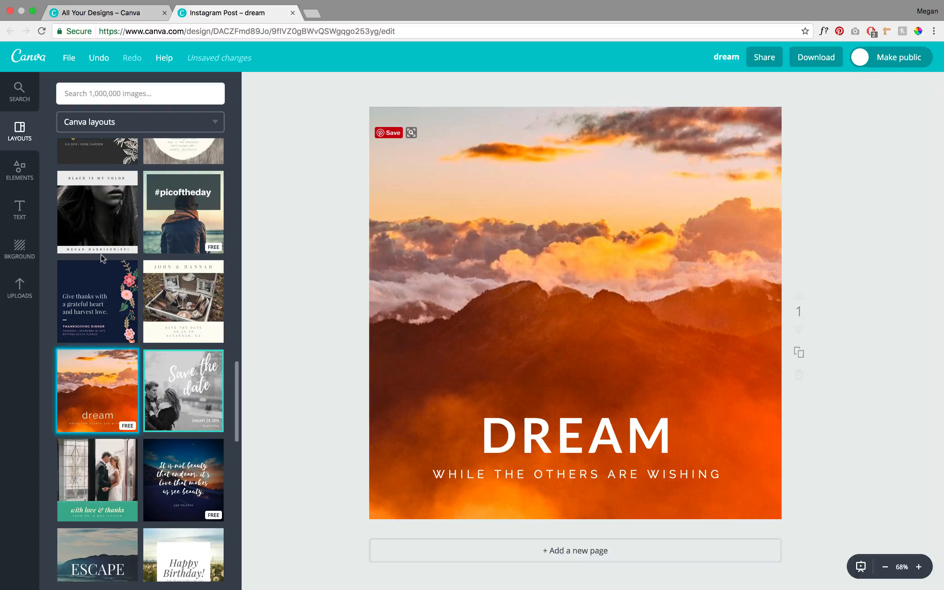
# Add the rounded heart from the free shapes to the lower part of the design
pyautogui.click(16, 171)
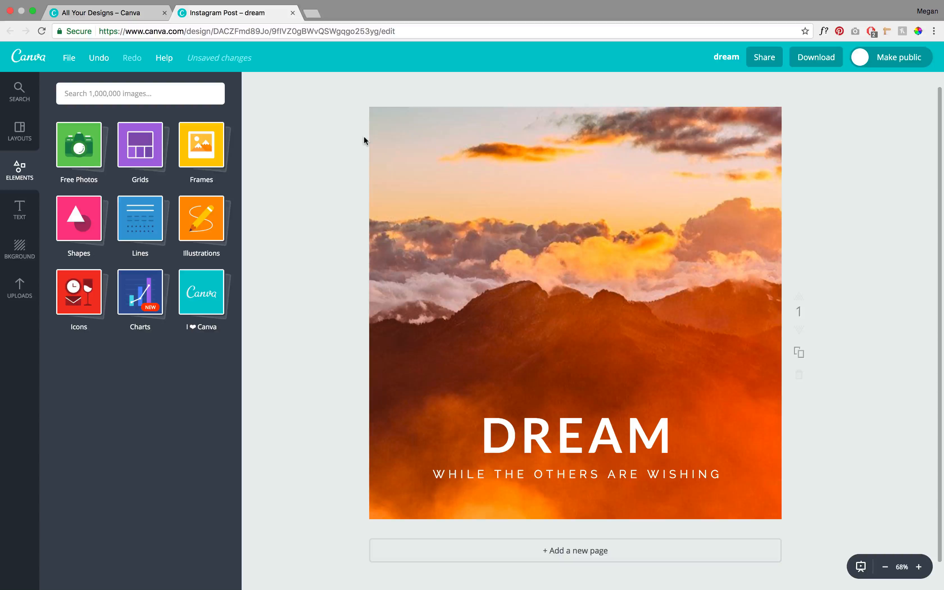
pyautogui.click(92, 226)
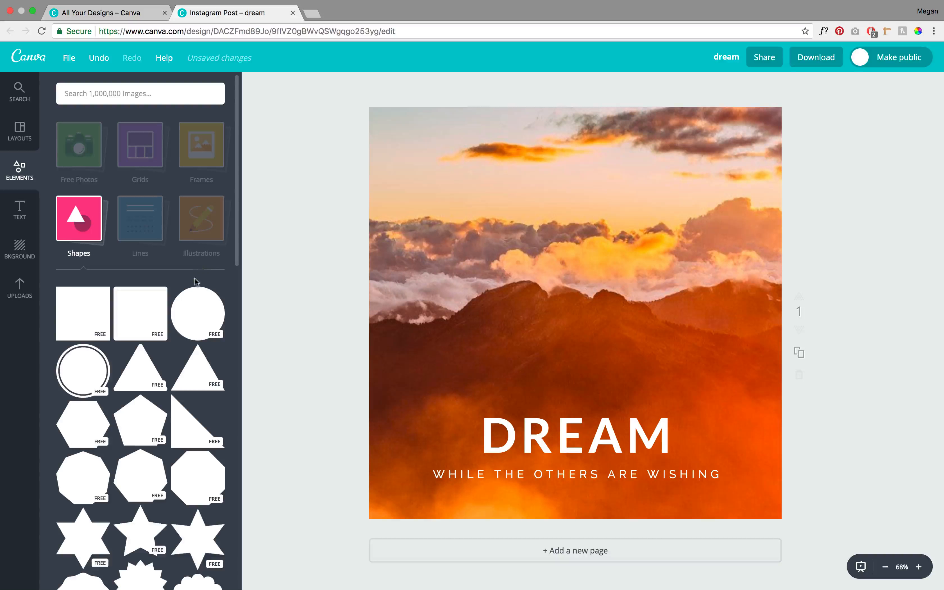
pyautogui.scroll(-3, 177, 322)
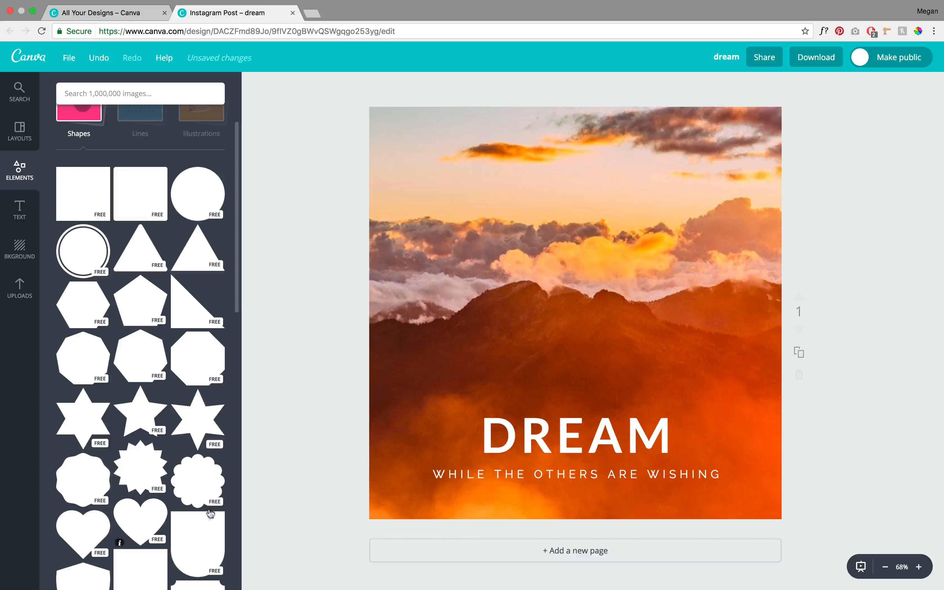
pyautogui.moveTo(140, 523); pyautogui.dragTo(487, 389)
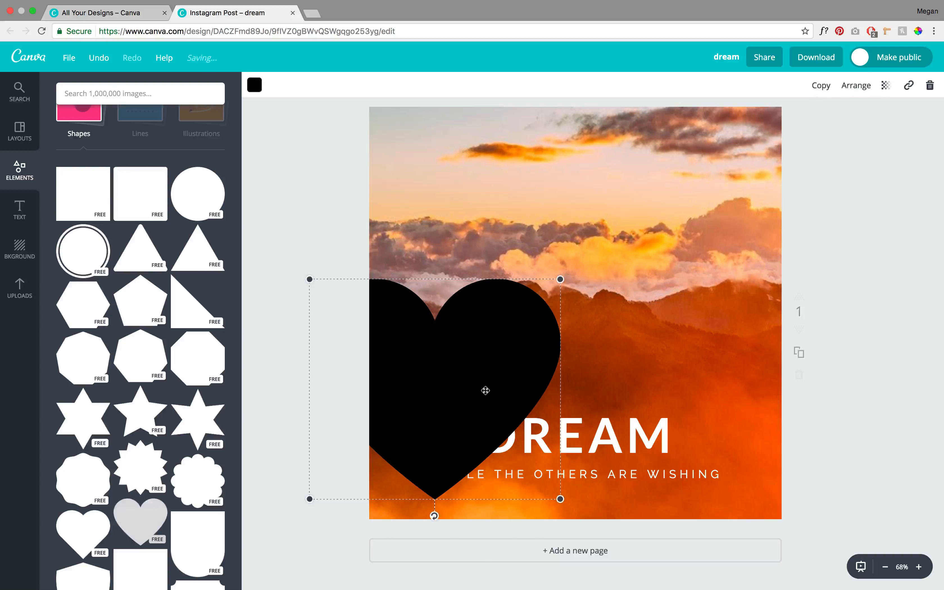
# Recolor the heart pink from the default palette and shrink it to a small accent just before the word DREAM
pyautogui.click(258, 86)
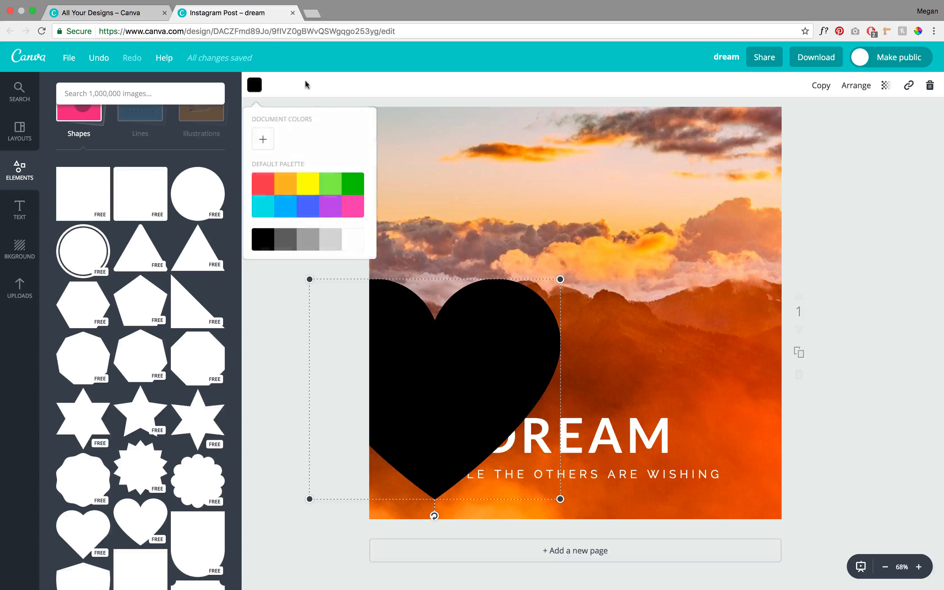
pyautogui.click(358, 215)
pyautogui.moveTo(560, 279); pyautogui.dragTo(462, 440)
pyautogui.click(380, 442)
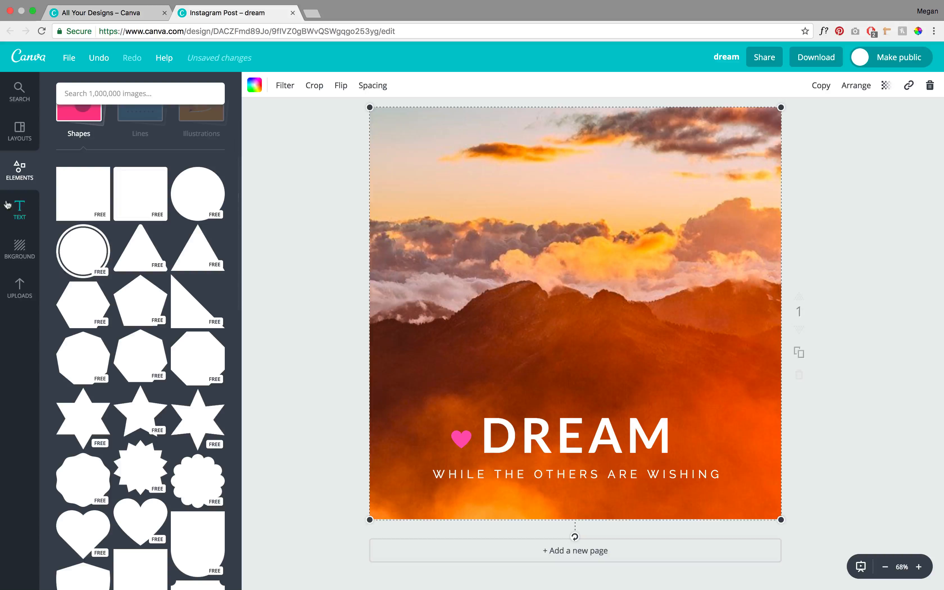
# Add the preset "Medieval Since 1611" text combination to the design
pyautogui.click(19, 211)
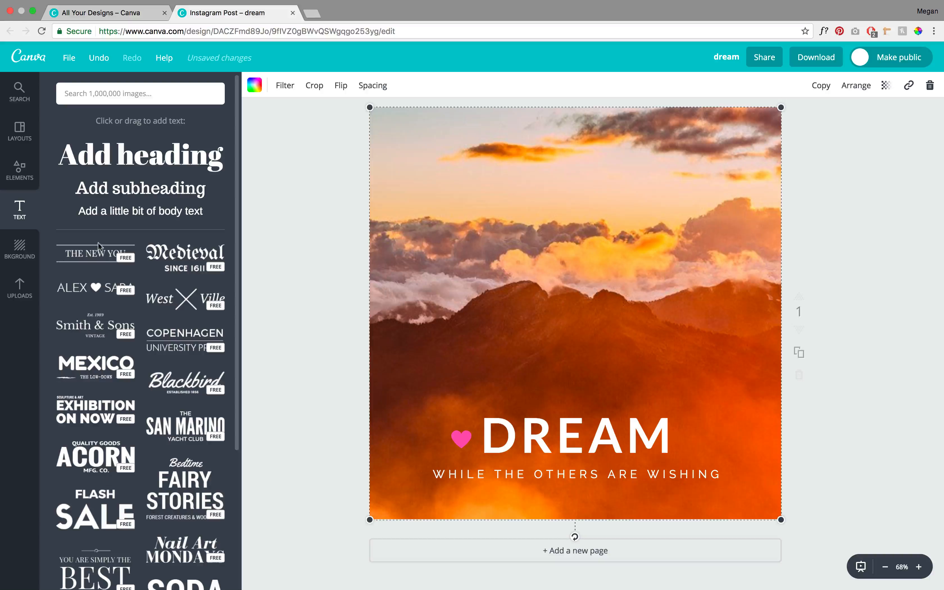
pyautogui.click(188, 262)
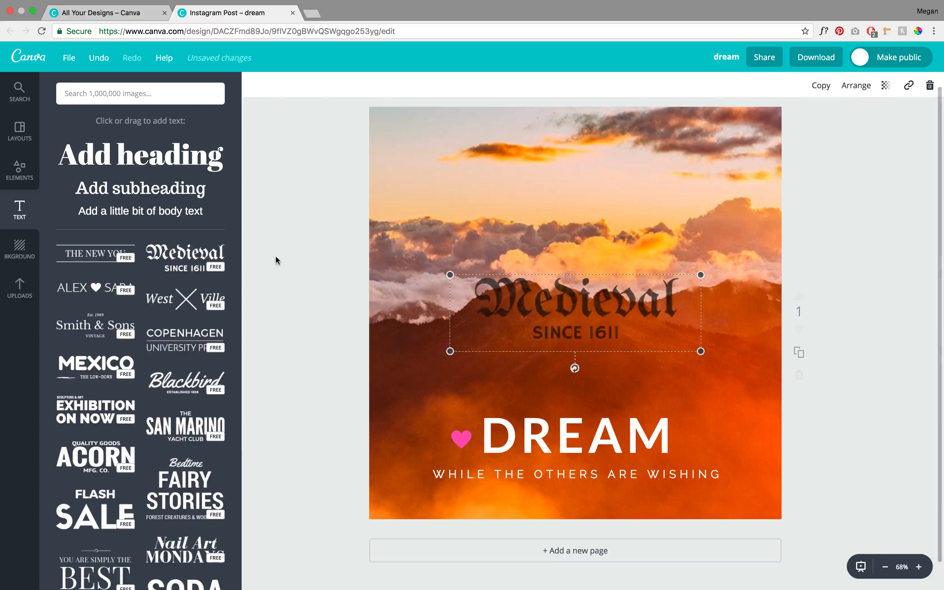
# Delete the "Medieval Since 1611" text combination from the design
pyautogui.doubleClick(558, 301)
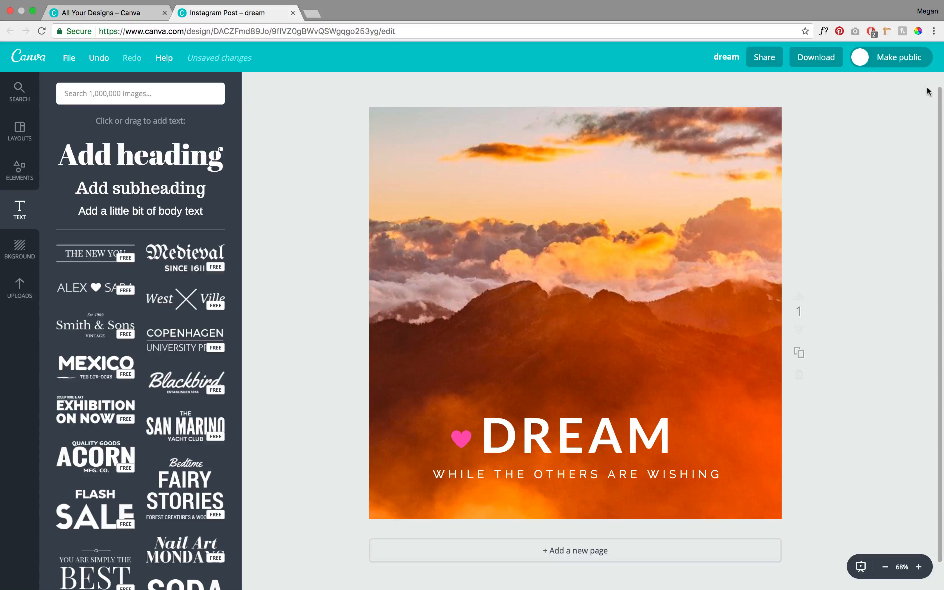
pyautogui.click(930, 85)
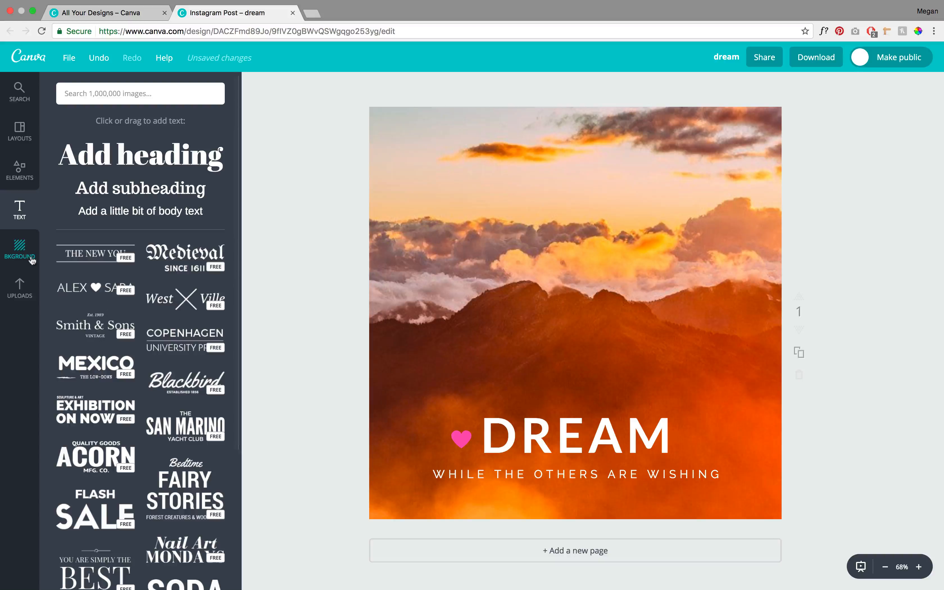
# Try the uploaded pink desk photo with keyboard, mouse and planner as the background, and delete it again
pyautogui.click(19, 291)
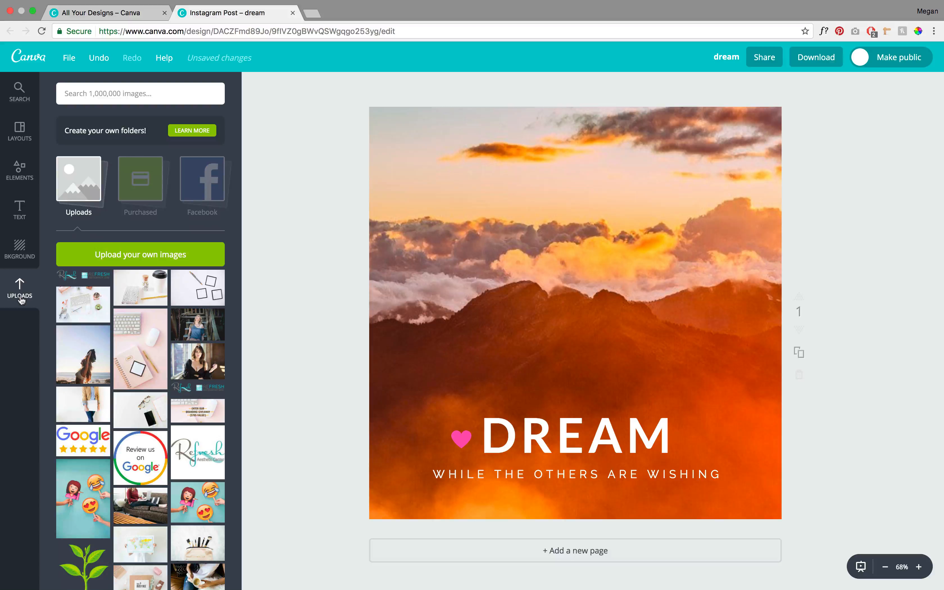
pyautogui.moveTo(125, 375); pyautogui.dragTo(387, 242)
pyautogui.click(19, 131)
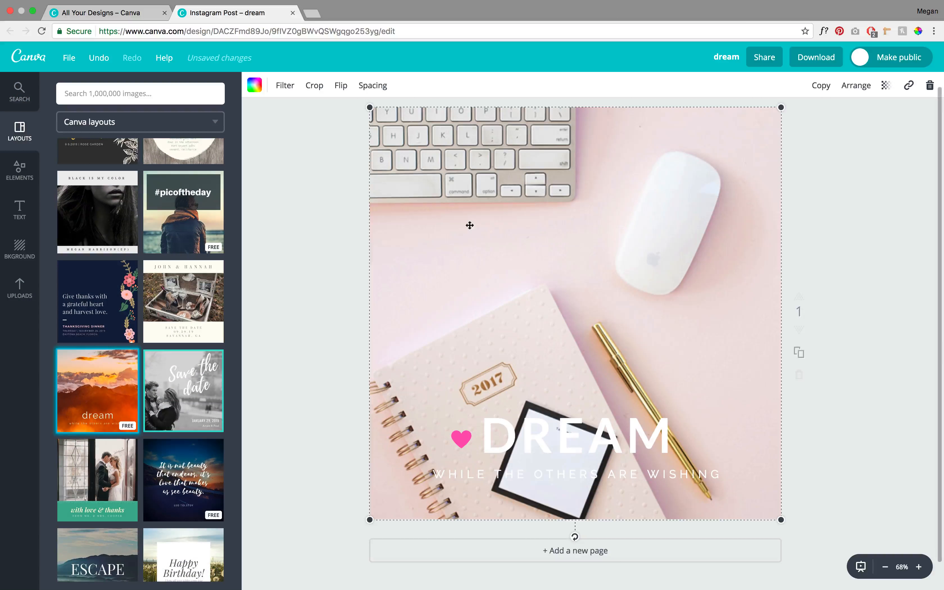
pyautogui.moveTo(535, 290)
pyautogui.mouseDown()
pyautogui.moveTo(534, 250)
pyautogui.moveTo(531, 289)
pyautogui.mouseUp()
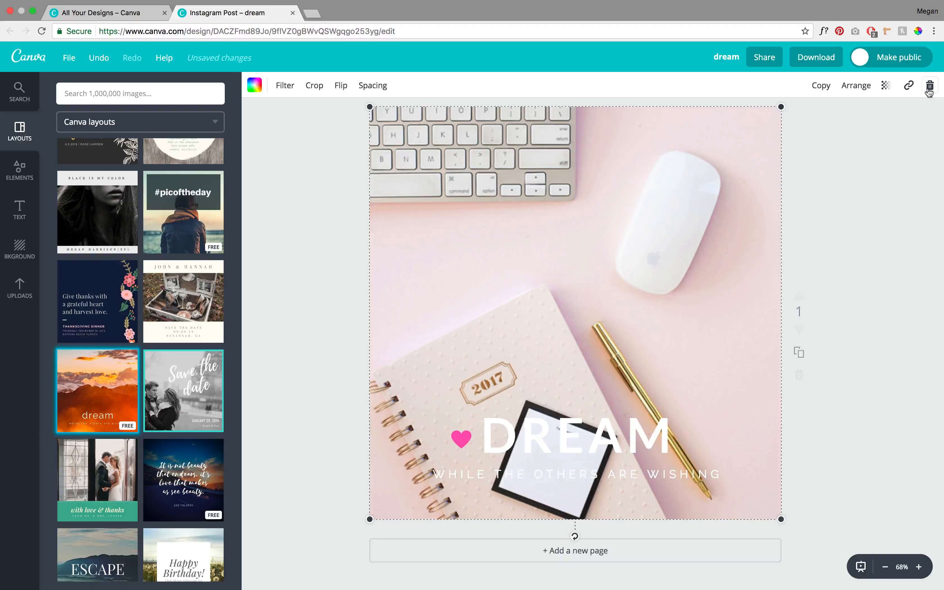
pyautogui.click(930, 87)
pyautogui.click(921, 119)
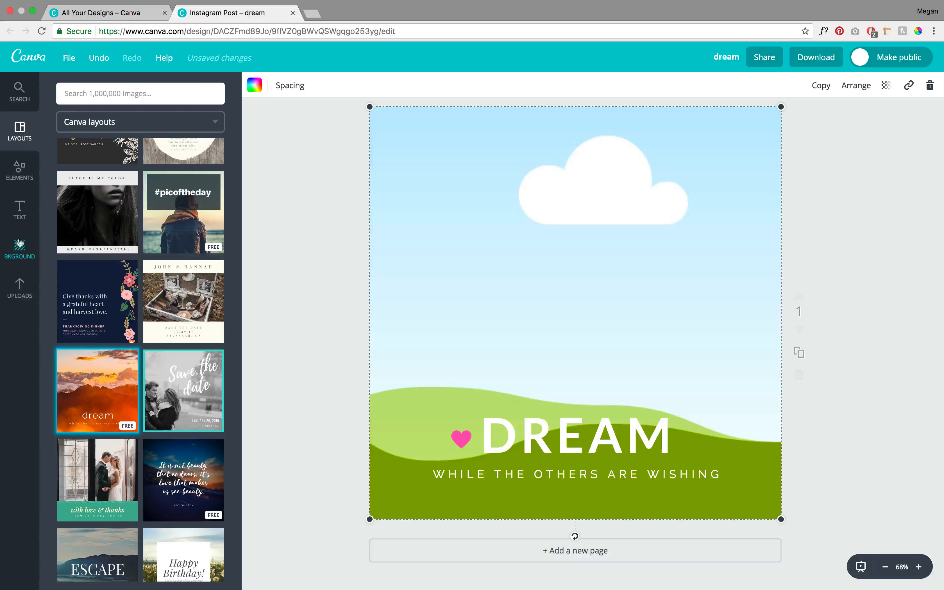
# Fill the background with the free photo of two flying seagulls against a pale blue sky
pyautogui.click(20, 171)
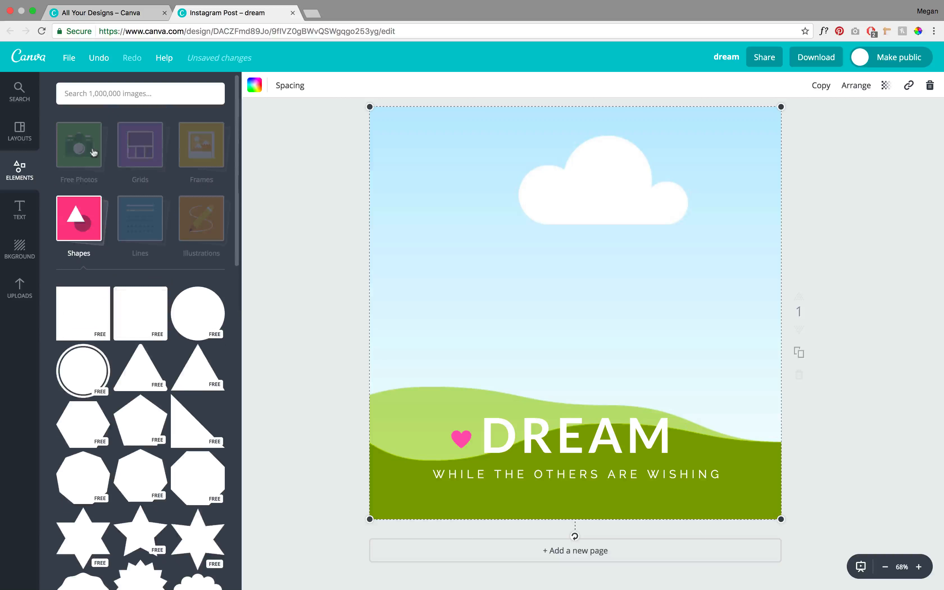
pyautogui.click(77, 143)
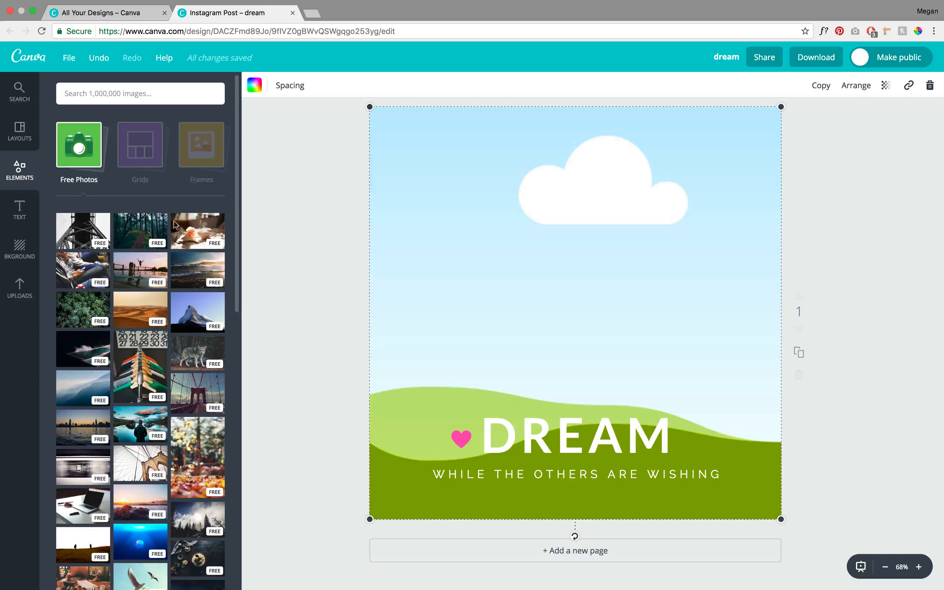
pyautogui.scroll(-3, 184, 261)
pyautogui.scroll(-3, 185, 261)
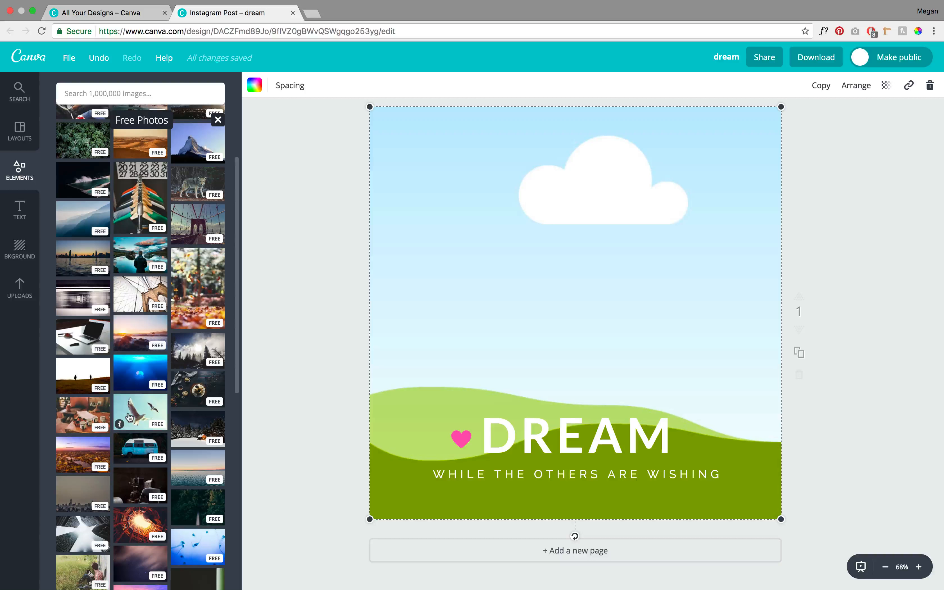
pyautogui.moveTo(133, 412); pyautogui.dragTo(457, 242)
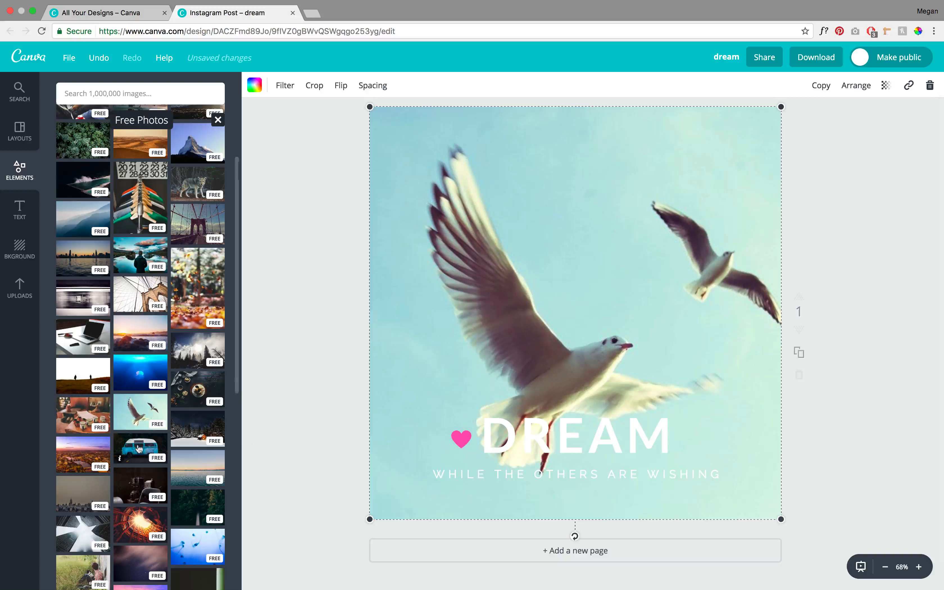
# Replace the background with the free photo of a purple starry night sky with streaked clouds
pyautogui.scroll(-4, 150, 476)
pyautogui.moveTo(145, 479); pyautogui.dragTo(585, 318)
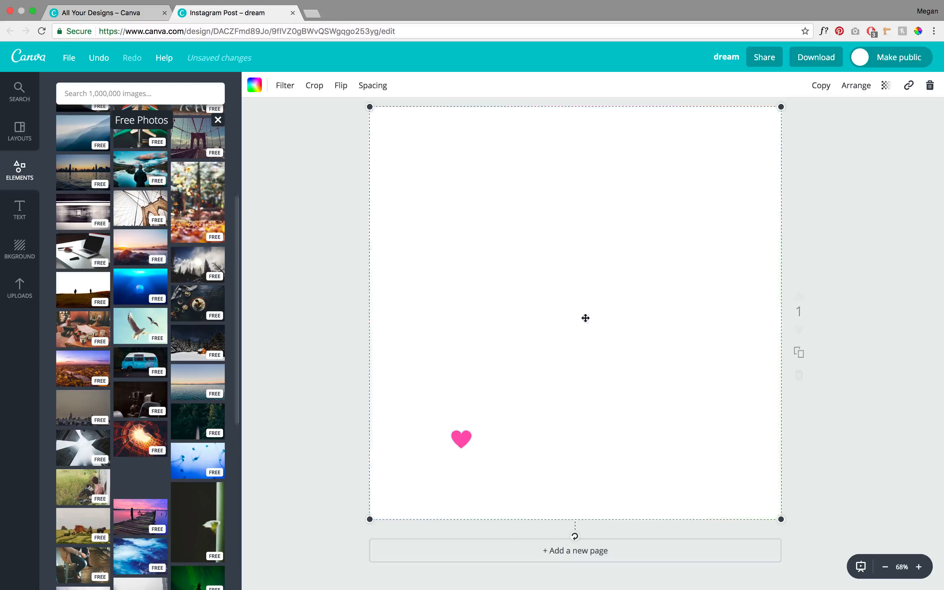
pyautogui.click(887, 291)
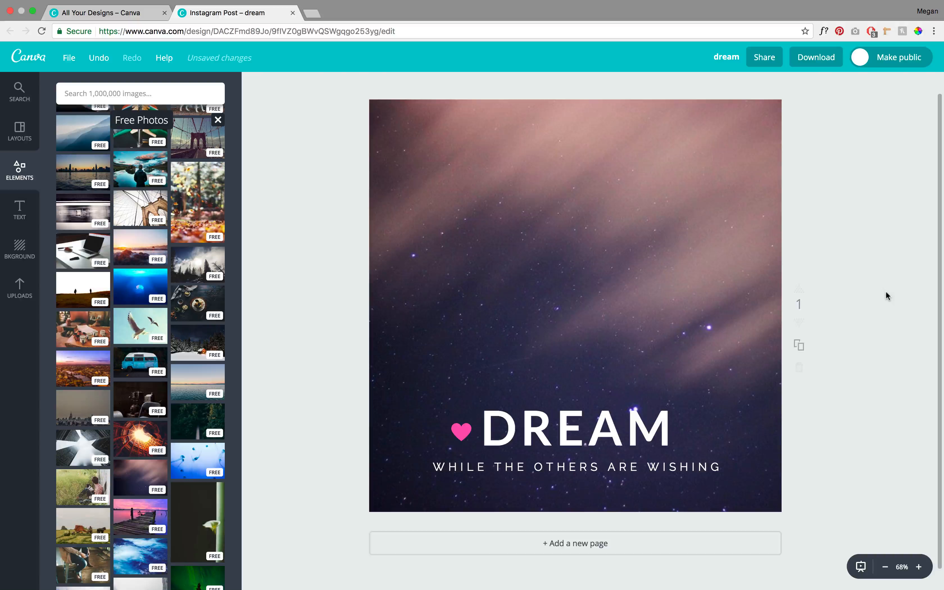
# Rename the design to ClientName_Dream_Instagram
pyautogui.click(728, 58)
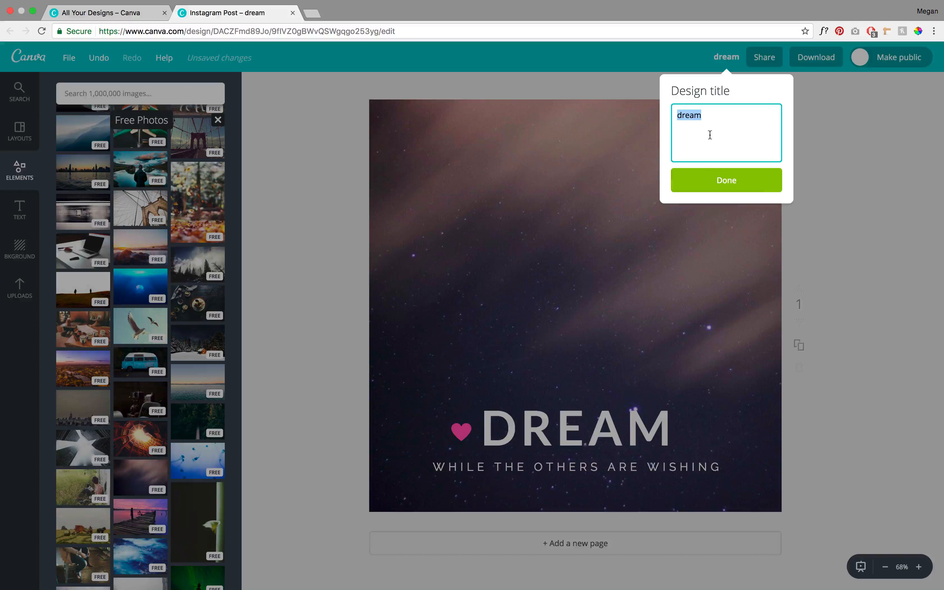
pyautogui.write('c')
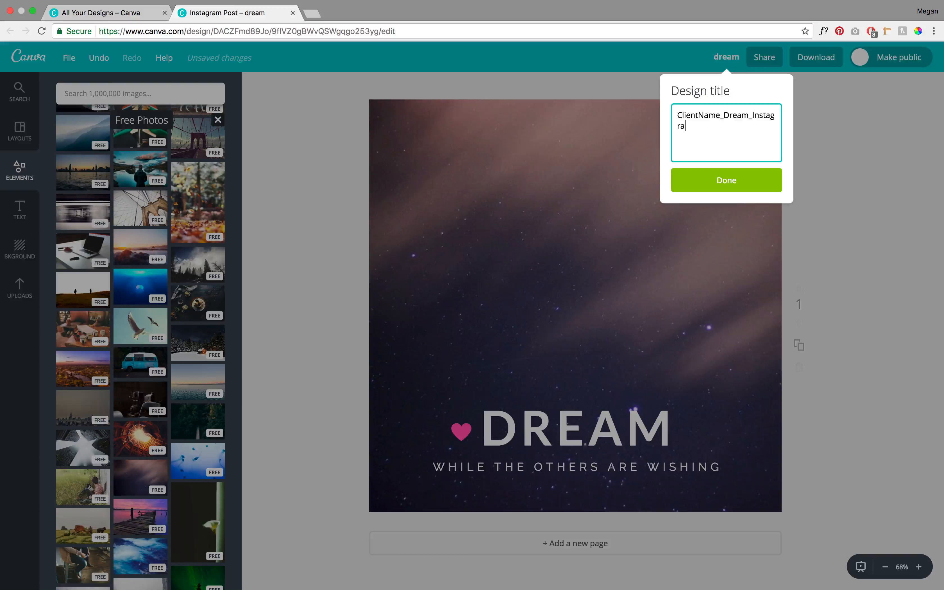
pyautogui.click(704, 180)
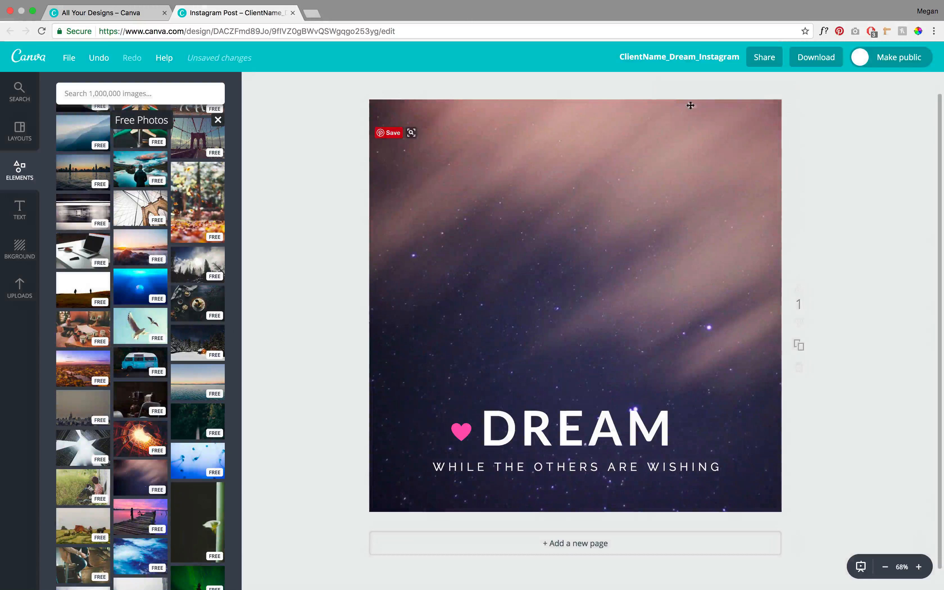
# Download the design as a PNG file and open the downloaded image in Preview
pyautogui.click(804, 55)
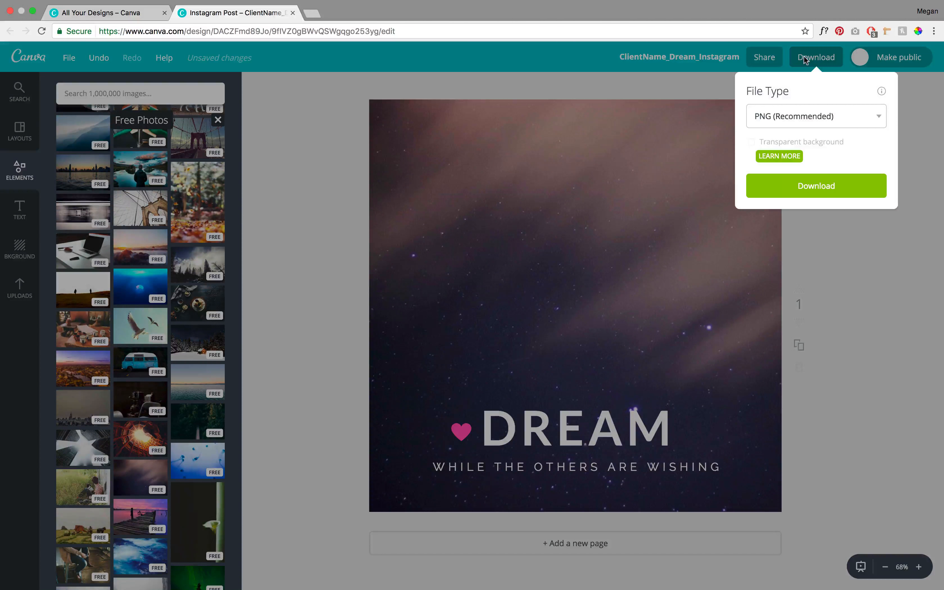
pyautogui.click(804, 117)
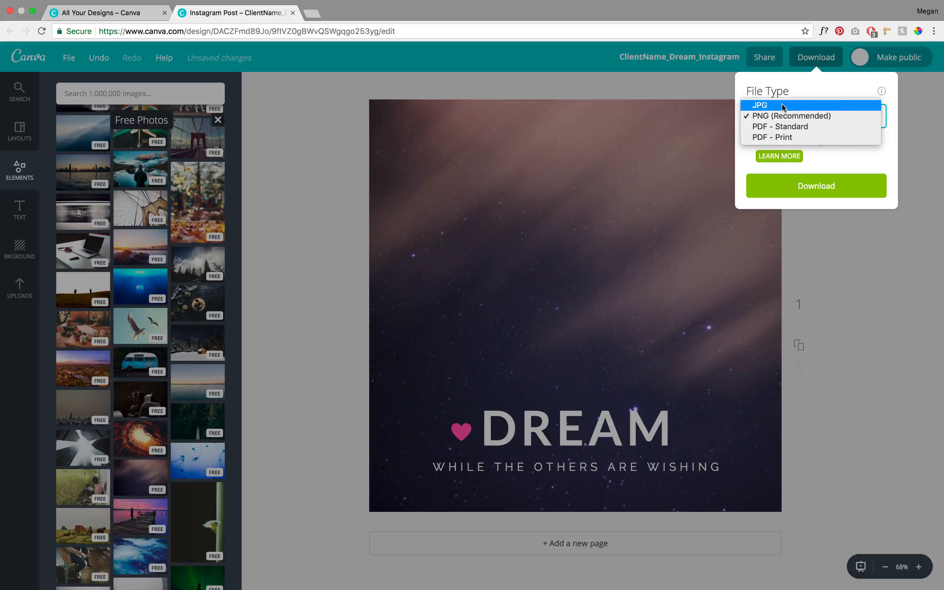
pyautogui.click(845, 149)
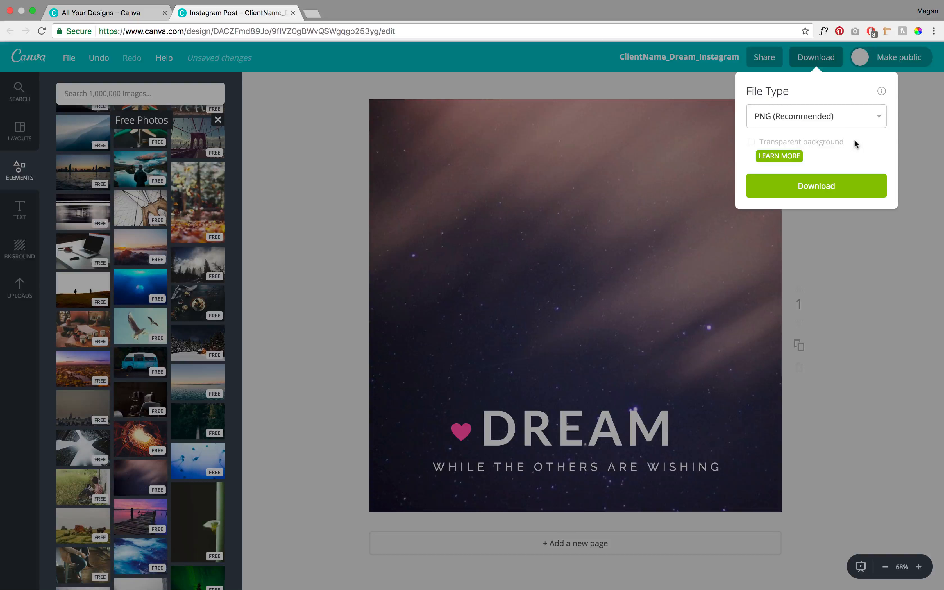
pyautogui.click(846, 195)
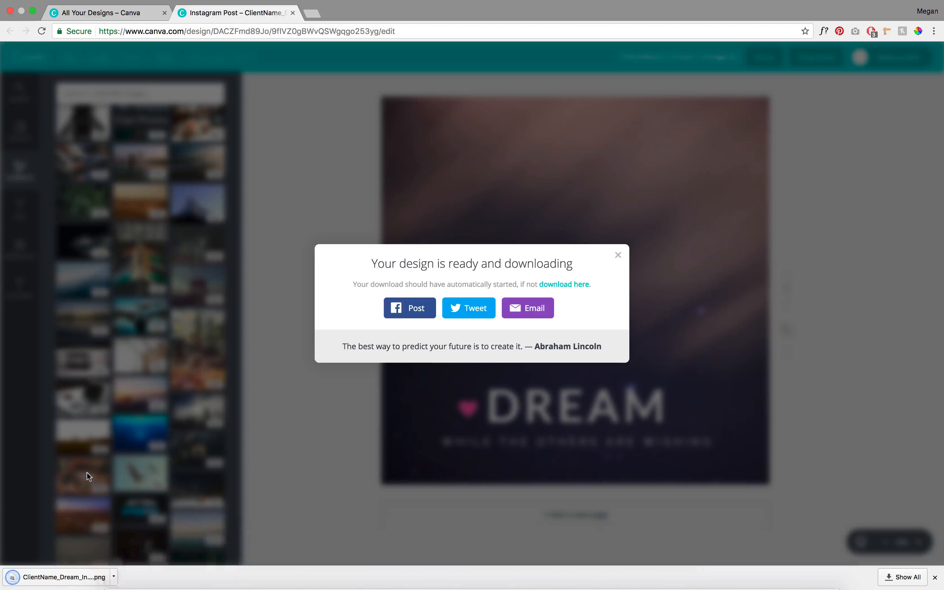
pyautogui.click(83, 576)
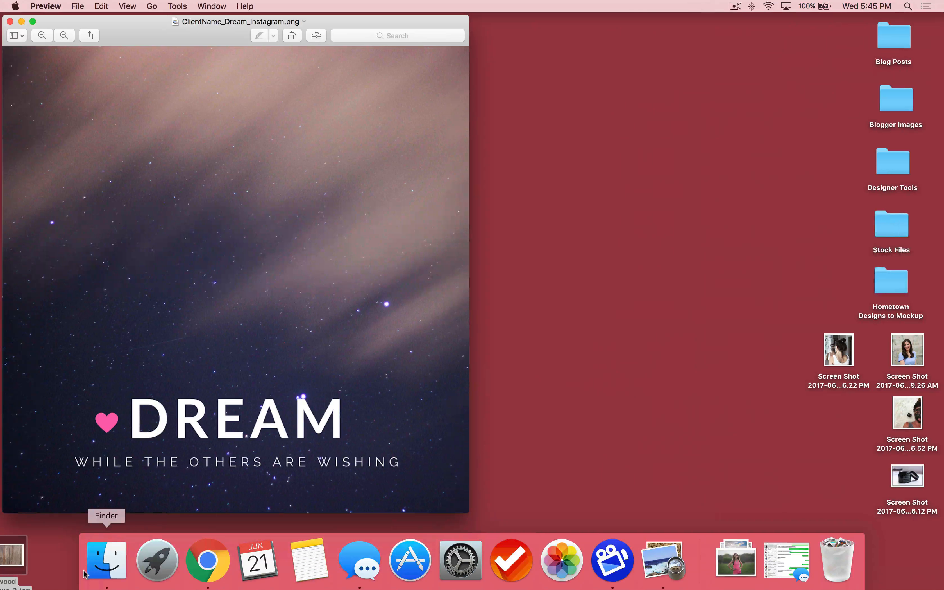